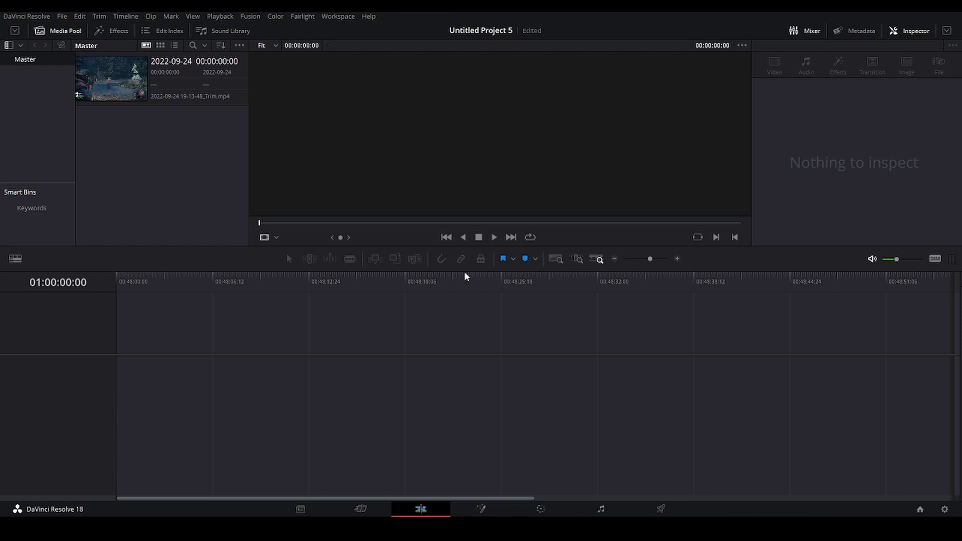
Set the Project Settings retime process to Optical Flow frame interpolation and save.
click(63, 17)
click(98, 210)
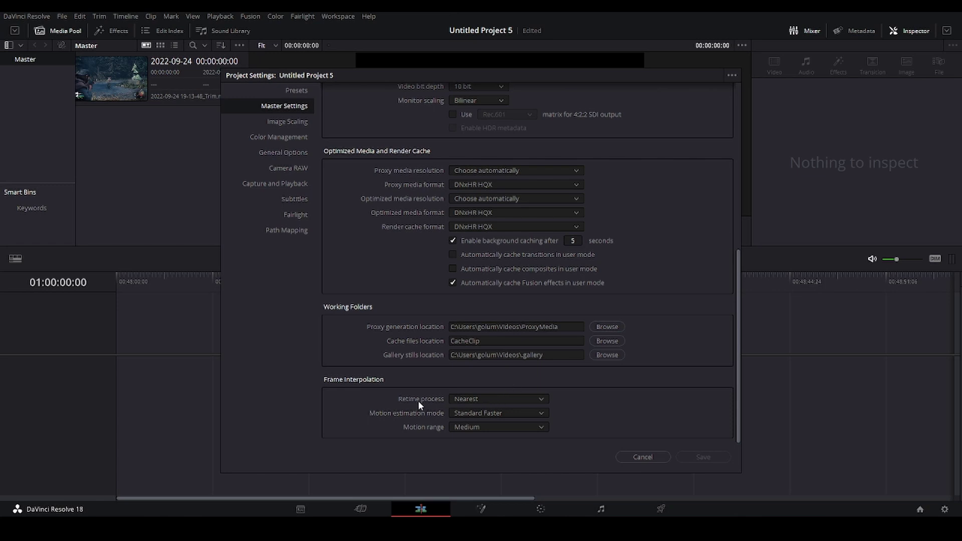
click(471, 399)
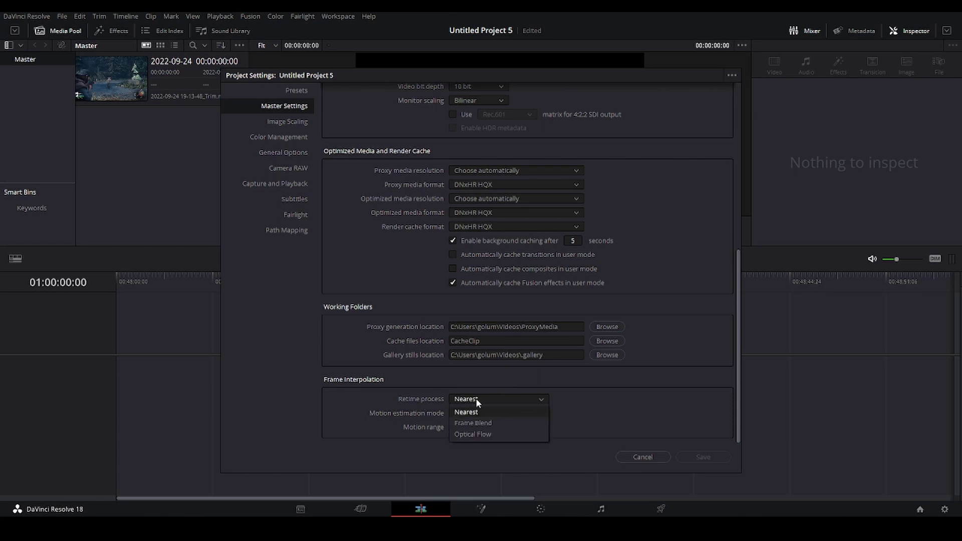
click(485, 435)
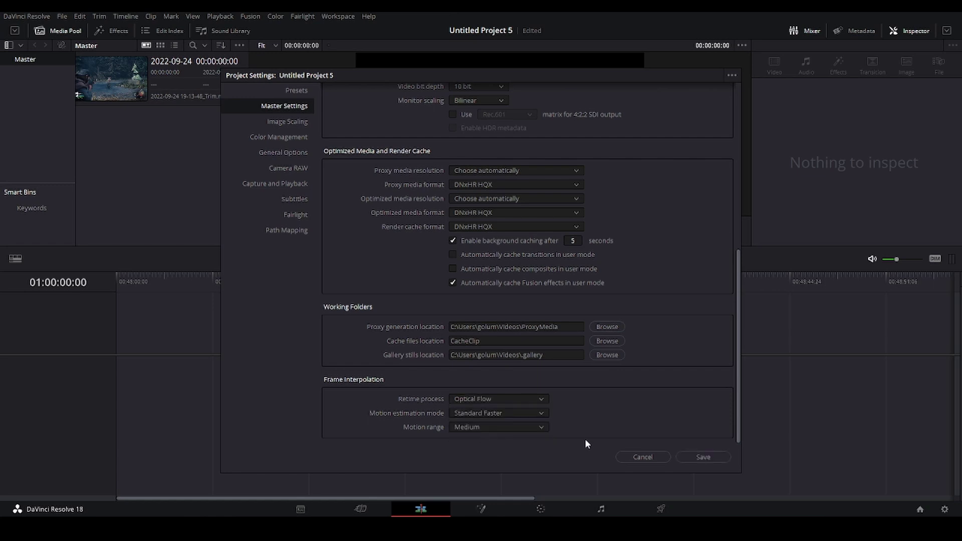
click(692, 458)
Create Timeline 1, place the gameplay clip on V1/A1, scrub through it and select it.
drag(111, 78, 303, 279)
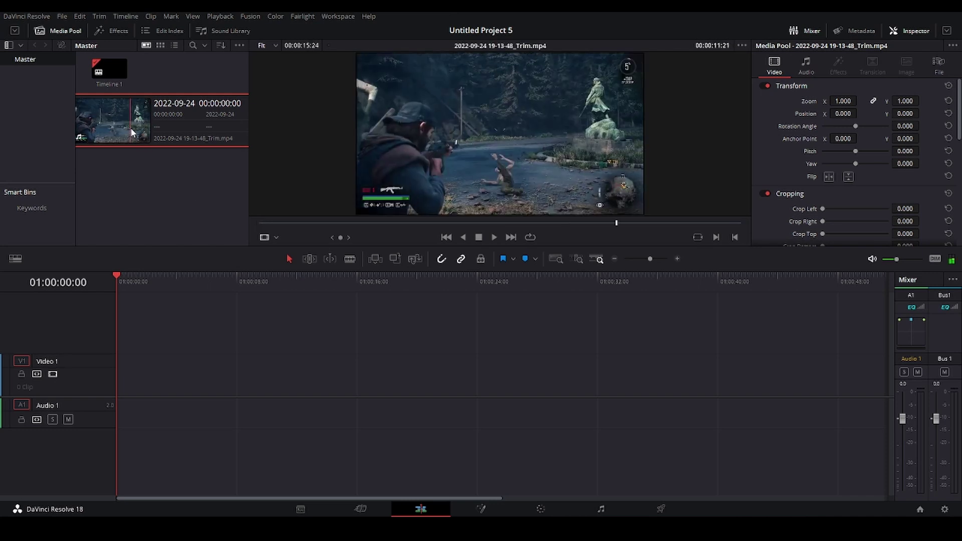
mouse_move(130, 130)
mouse_down()
mouse_move(134, 385)
mouse_move(122, 387)
mouse_up()
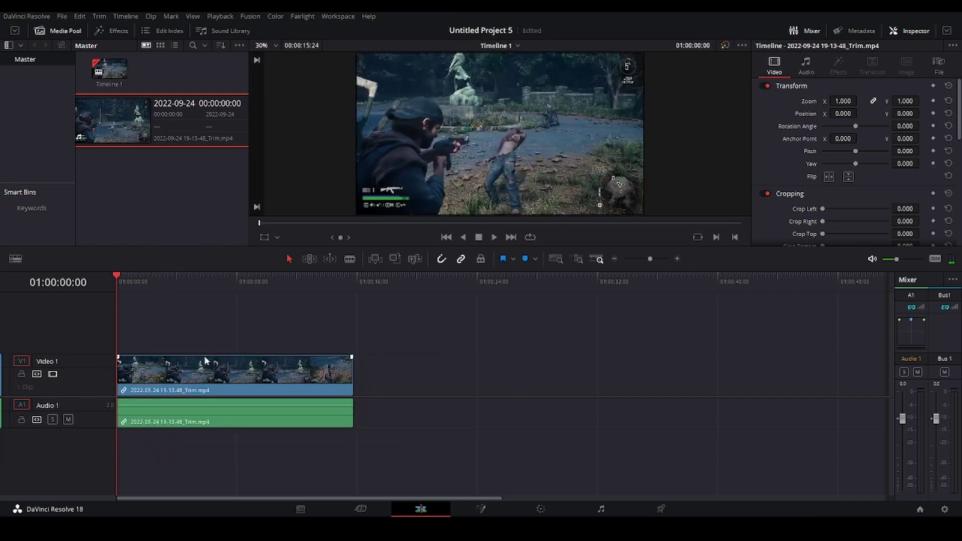
mouse_move(114, 274)
mouse_down()
mouse_move(253, 295)
mouse_move(101, 308)
mouse_up()
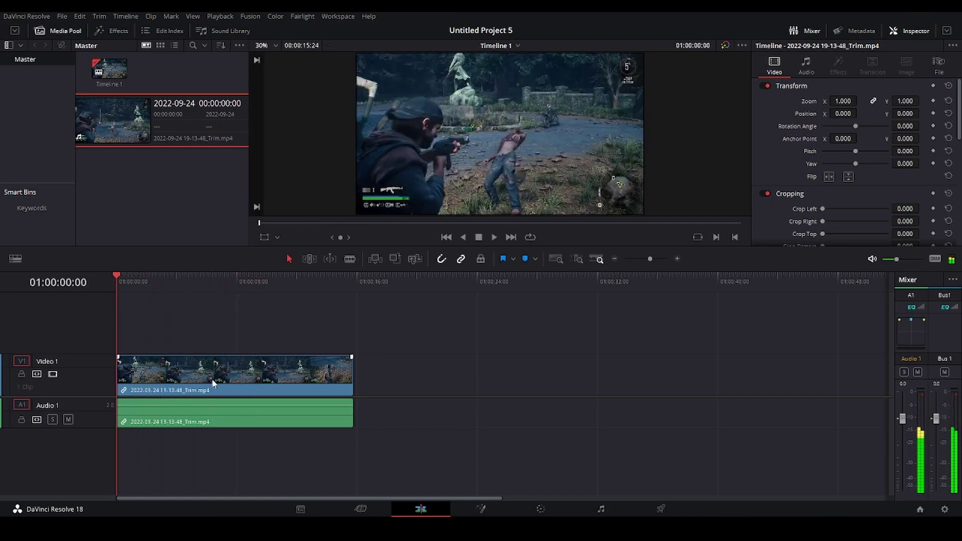
click(255, 375)
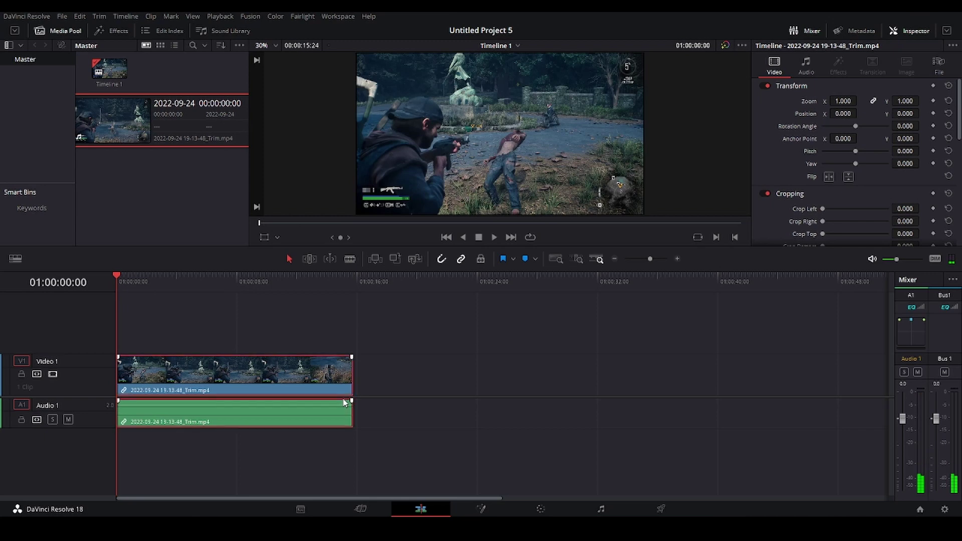
Set the whole clip to 50% speed with Change Clip Speed.
right_click(256, 374)
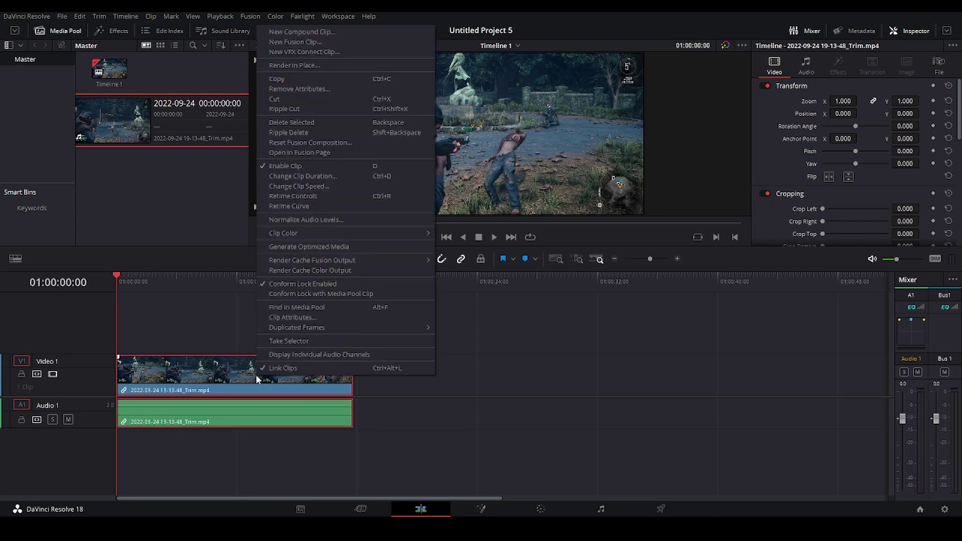
click(313, 188)
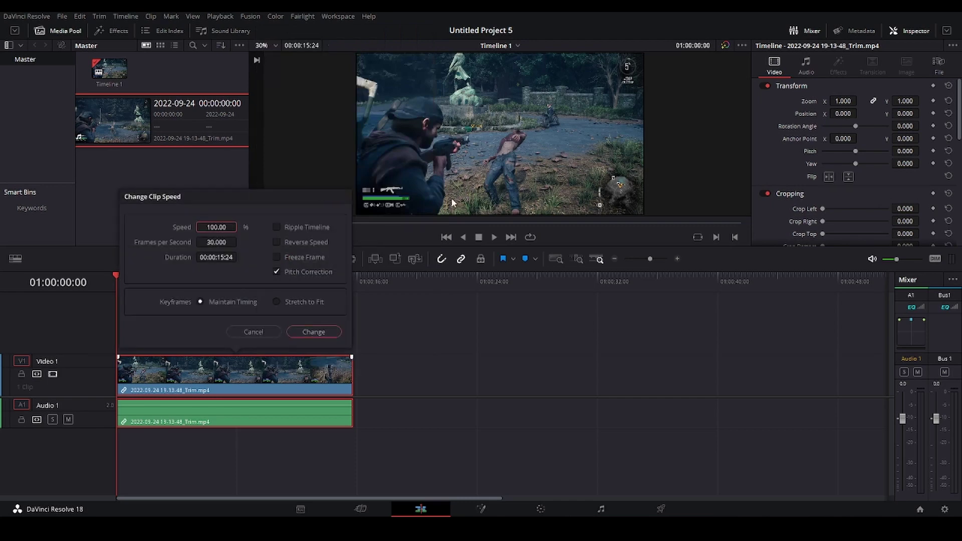
click(224, 228)
text(5)
text(0)
click(314, 333)
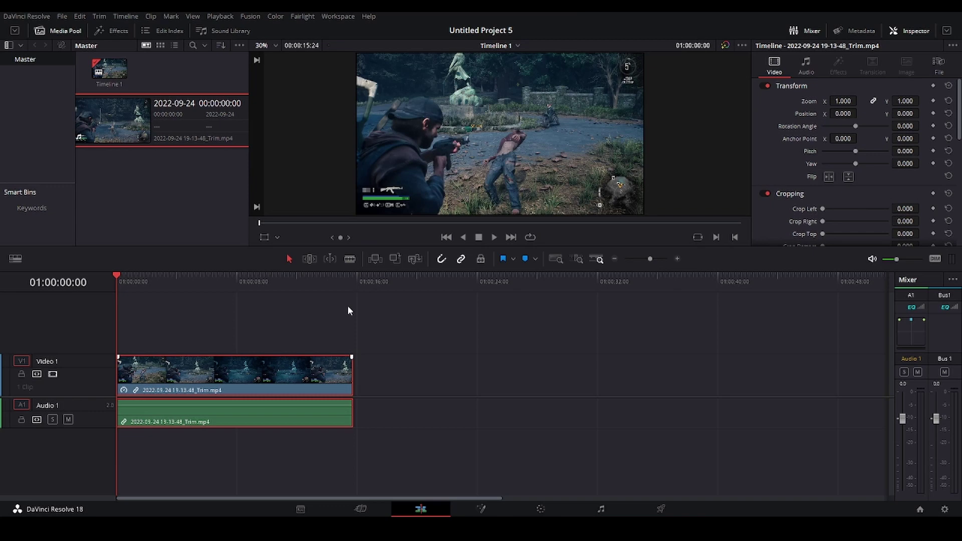
Play back part of the 50% clip, then return the playhead to the start.
drag(121, 279, 183, 276)
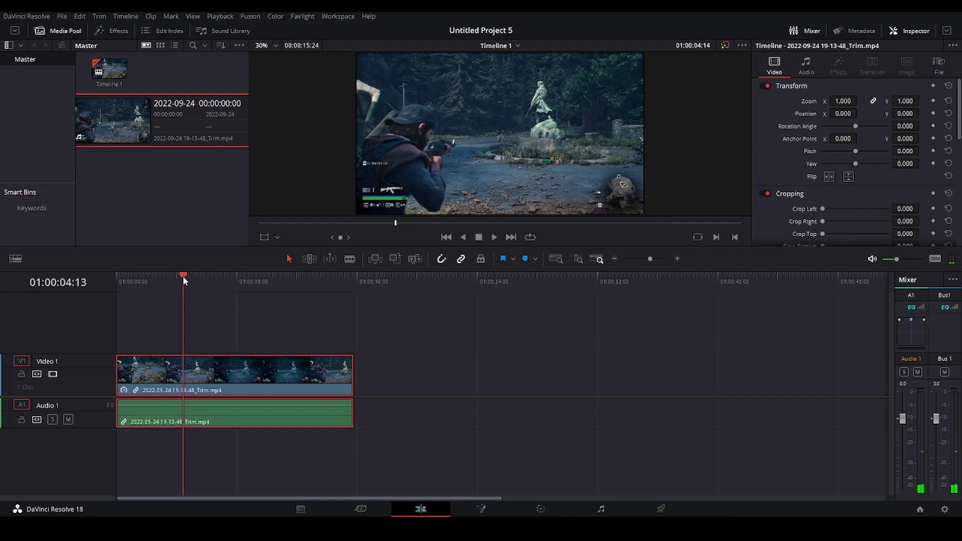
key(space)
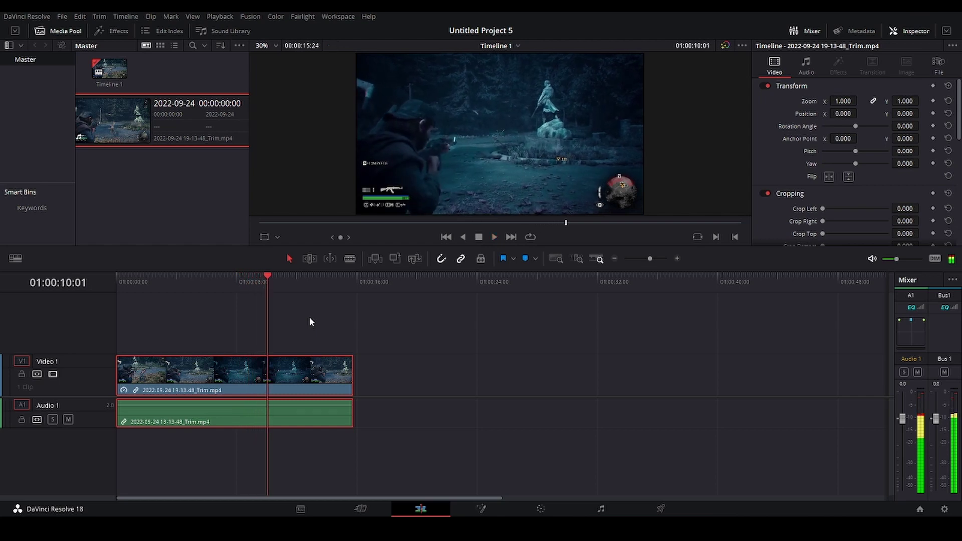
key(space)
drag(265, 274, 108, 274)
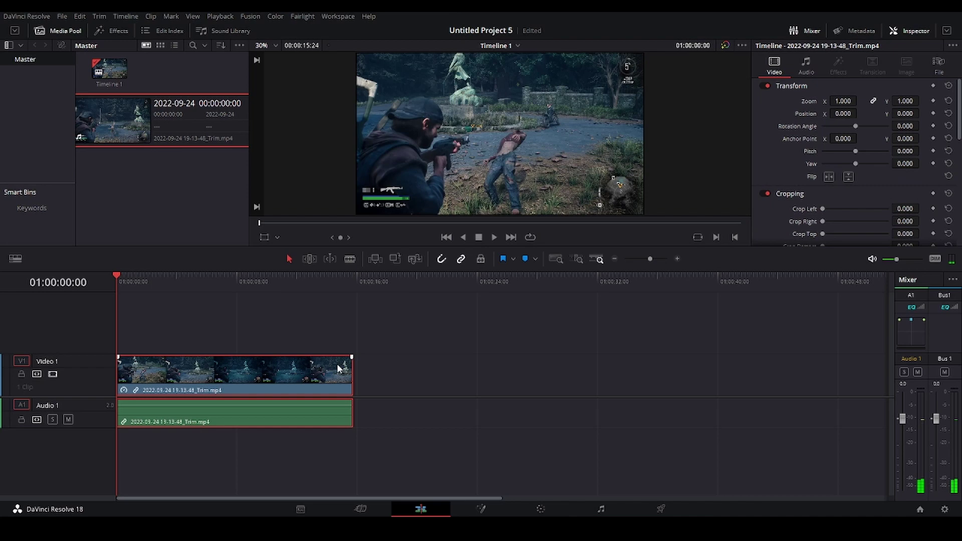
Replace the timeline clip with a fresh copy of the gameplay clip from the Media Pool.
key(Delete)
drag(113, 121, 127, 407)
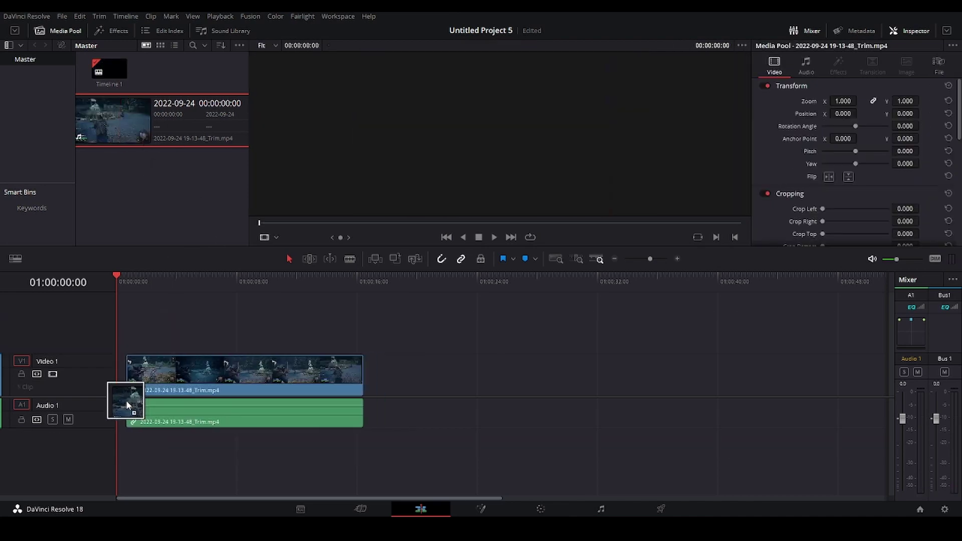
click(201, 366)
Show the clip's Retime Controls and apply the 50% speed preset.
right_click(217, 370)
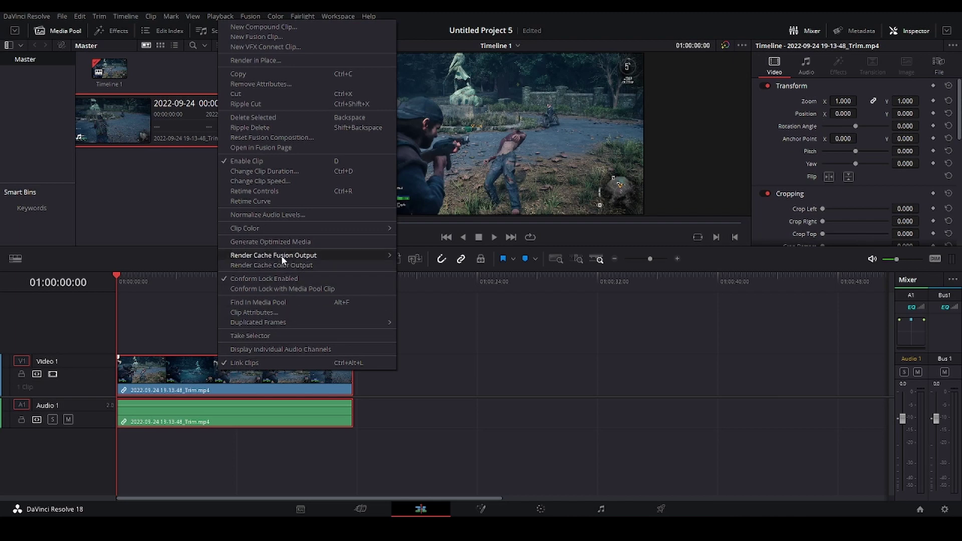
click(269, 191)
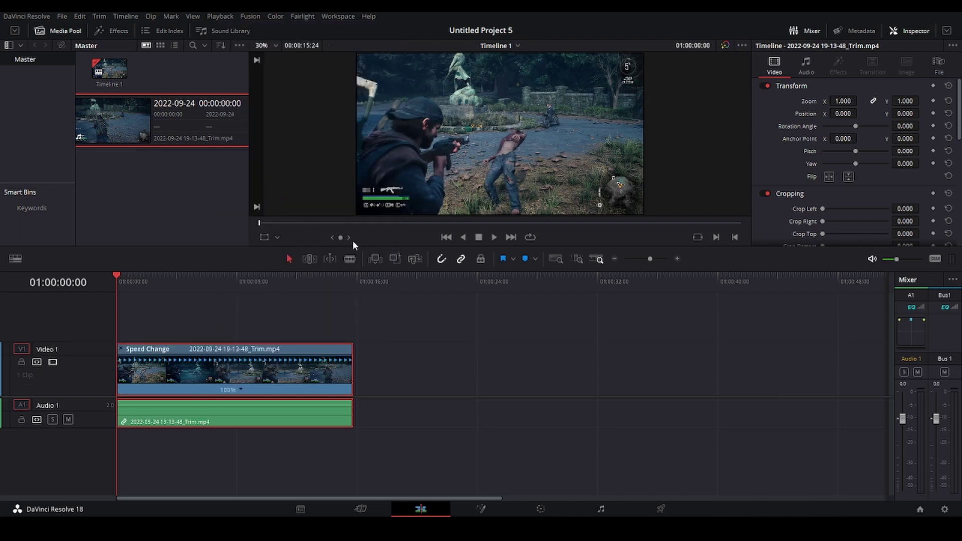
click(241, 390)
mouse_move(272, 428)
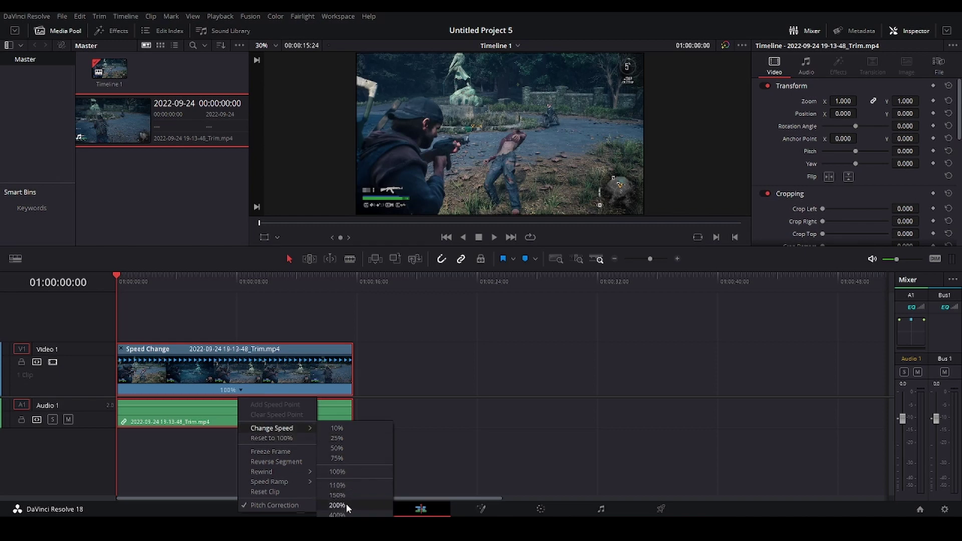
click(357, 448)
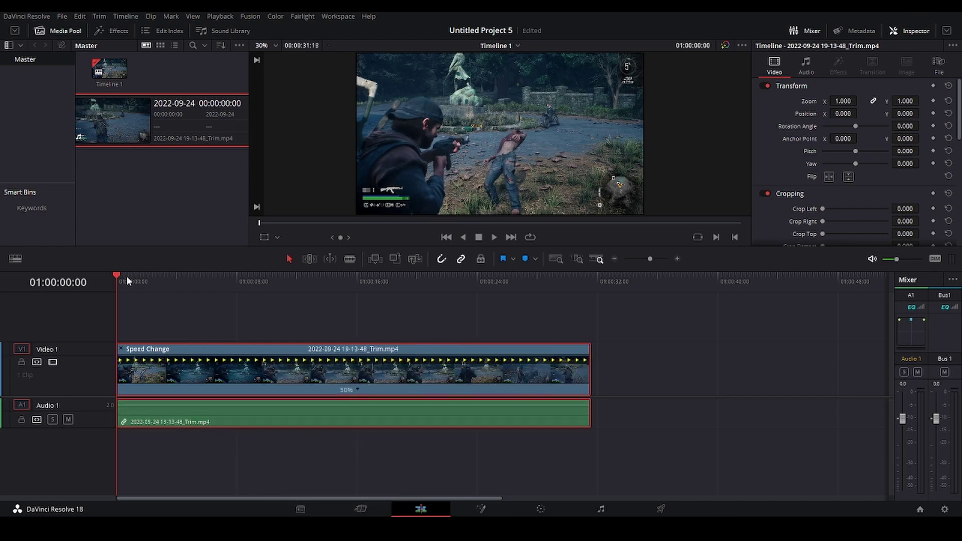
Play the clip from its start and stop with the playhead near nine seconds.
click(243, 285)
key(space)
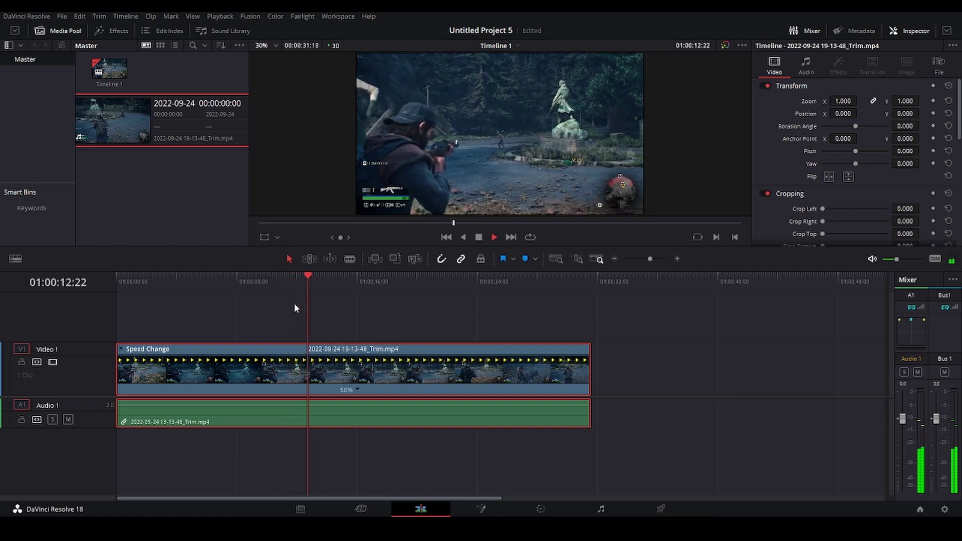
click(373, 317)
key(space)
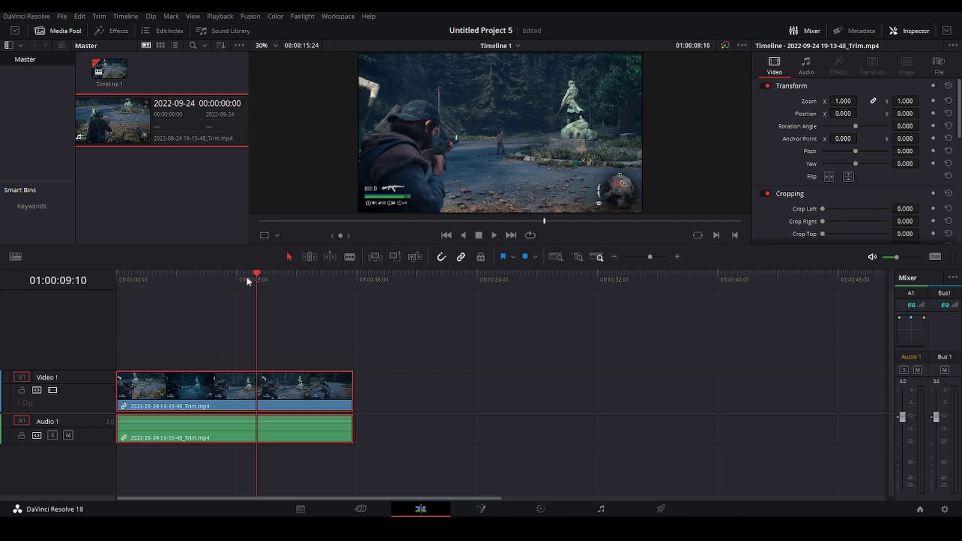
Put a fresh copy of the gameplay clip on the timeline and park the playhead about four seconds in.
key(Delete)
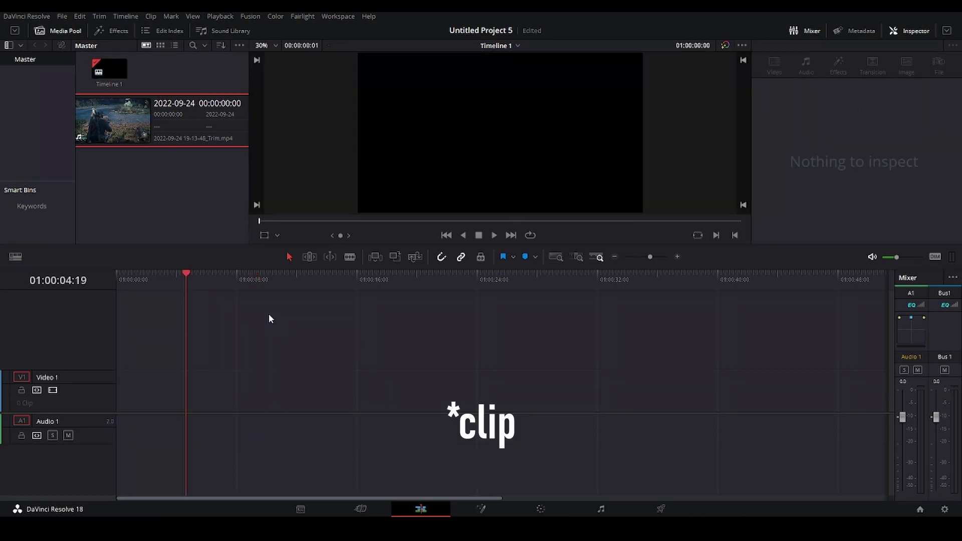
click(131, 126)
mouse_move(132, 126)
mouse_down()
mouse_move(139, 403)
mouse_move(118, 402)
mouse_up()
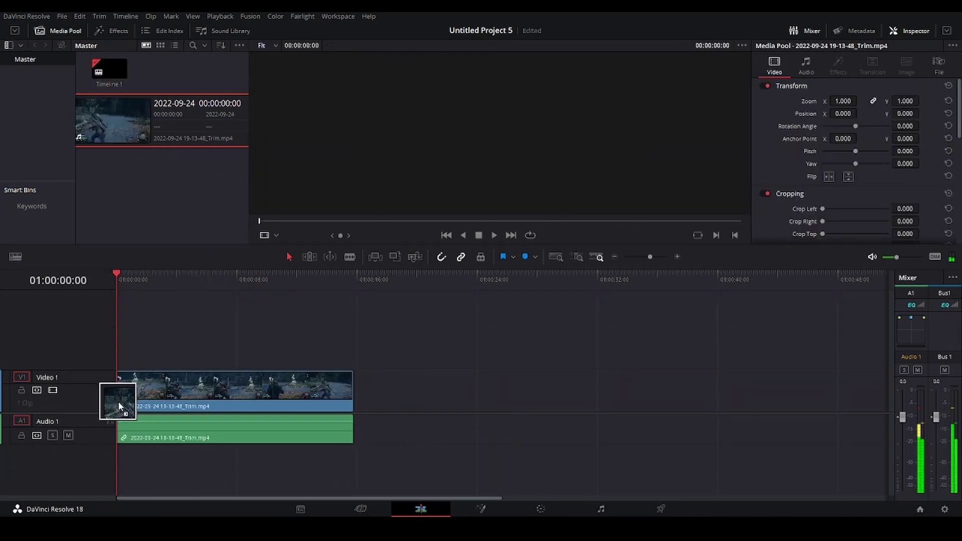
drag(118, 277, 179, 277)
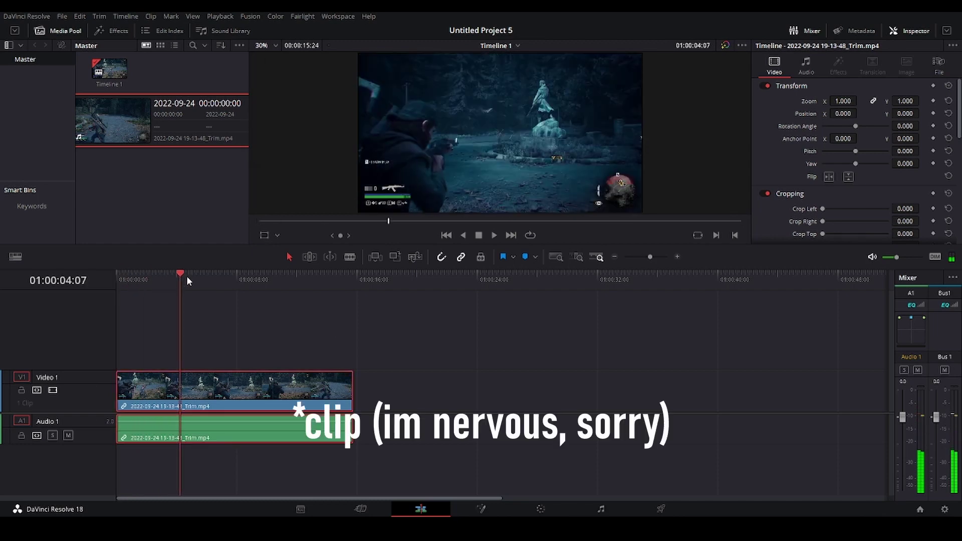
mouse_move(179, 277)
mouse_down()
mouse_move(140, 283)
mouse_move(180, 281)
mouse_move(143, 288)
mouse_move(171, 288)
mouse_up()
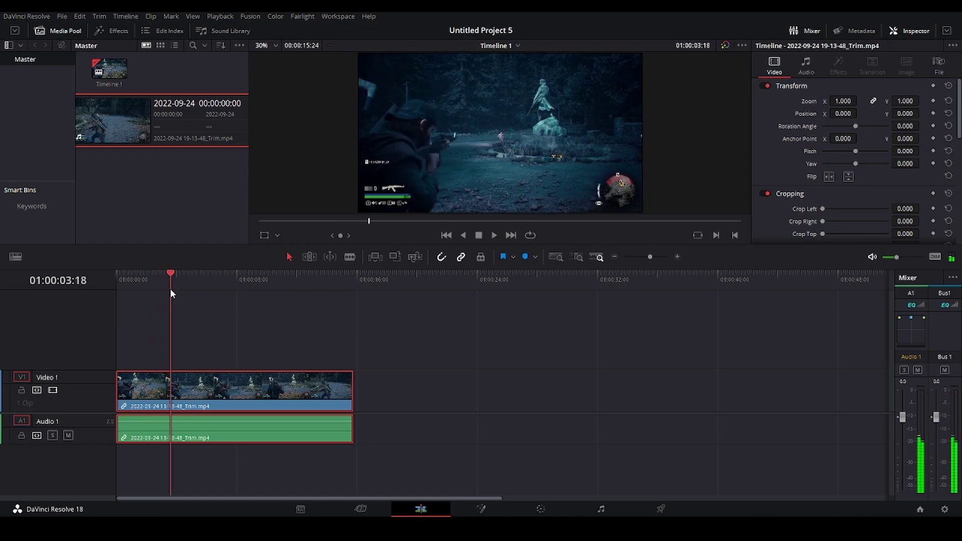
Blade the clip at about four seconds and at a later point, making three pieces.
click(349, 257)
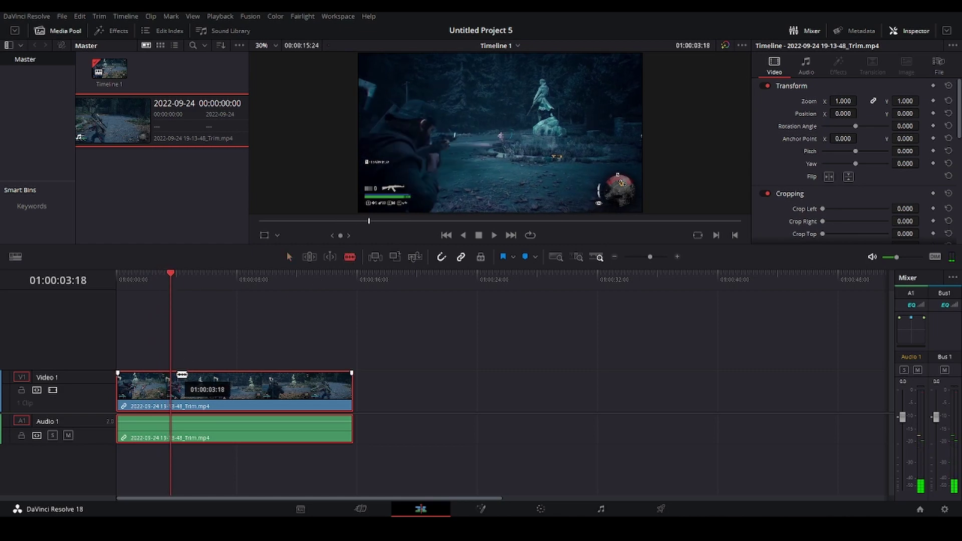
click(172, 385)
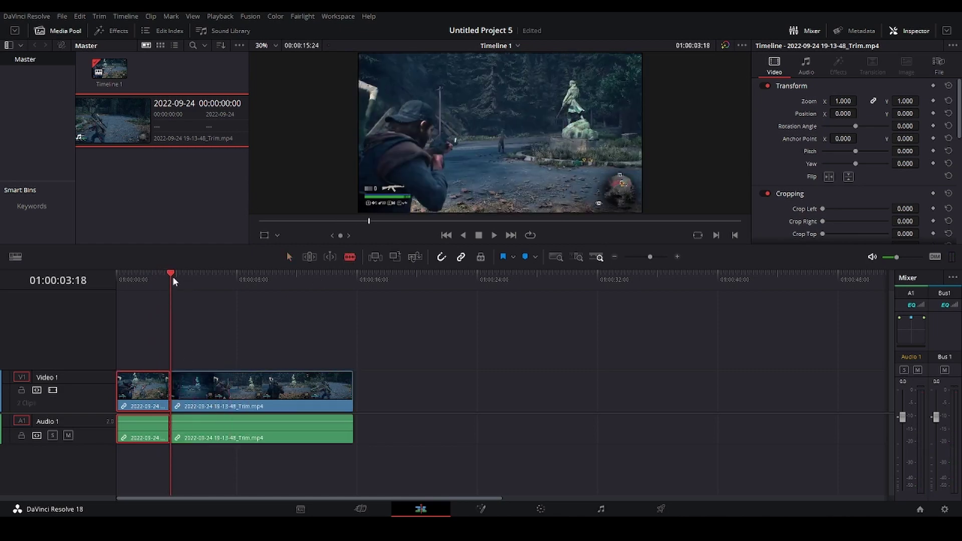
drag(170, 272, 243, 289)
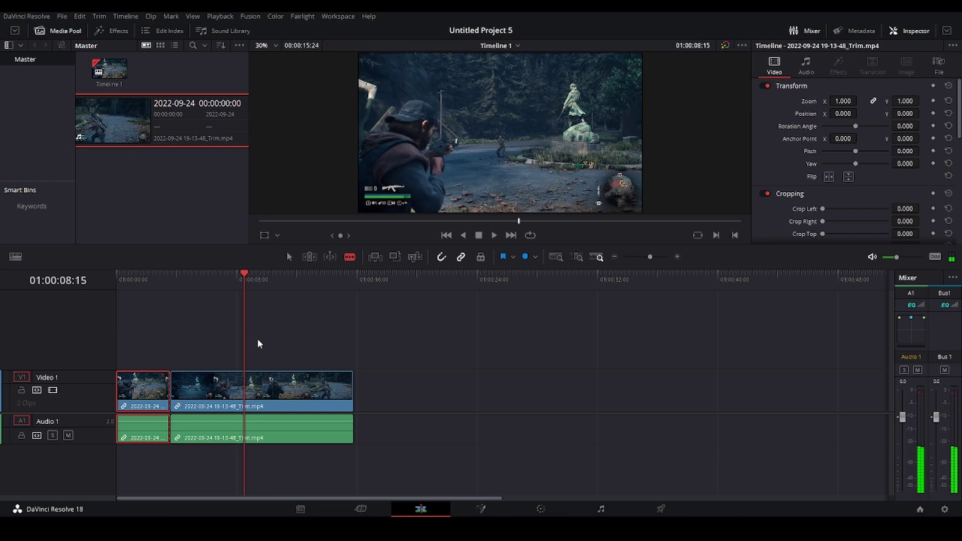
click(245, 393)
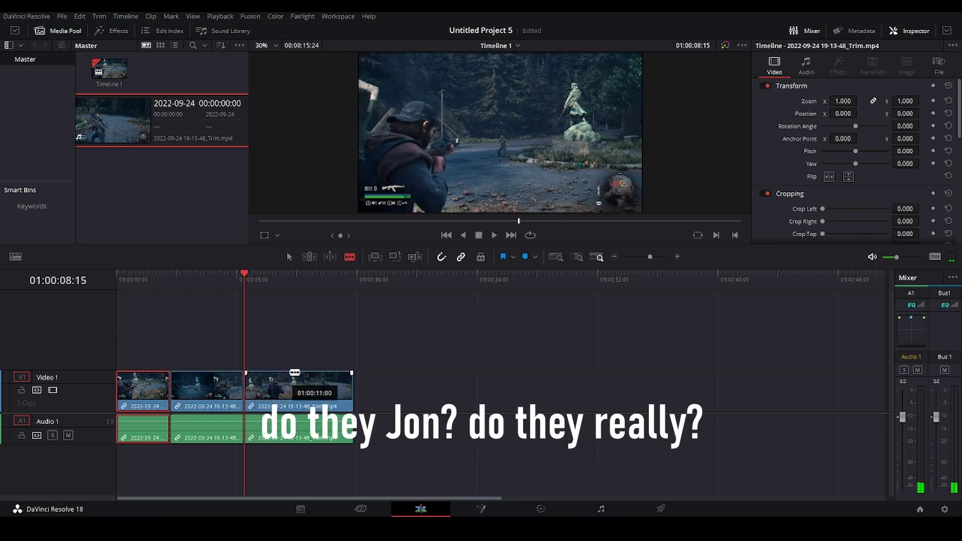
mouse_move(244, 271)
mouse_down()
mouse_move(170, 282)
mouse_move(245, 288)
mouse_move(152, 296)
mouse_up()
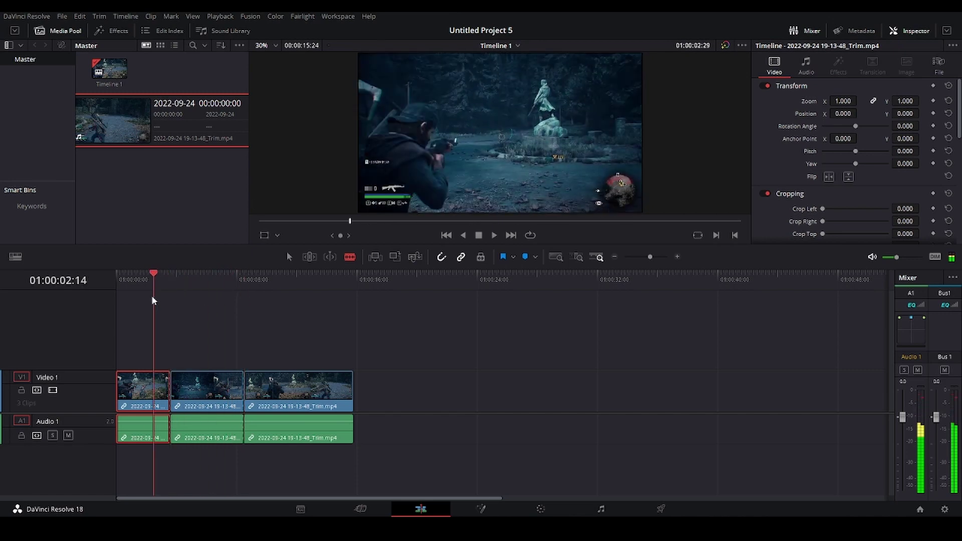
Select the middle piece, show its Retime Controls, and list its speed presets.
click(314, 259)
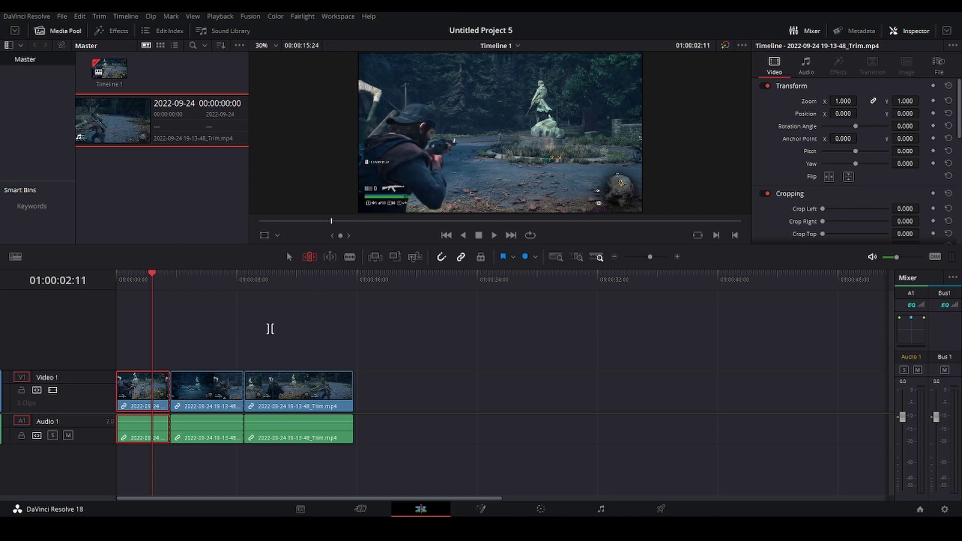
click(219, 390)
right_click(222, 388)
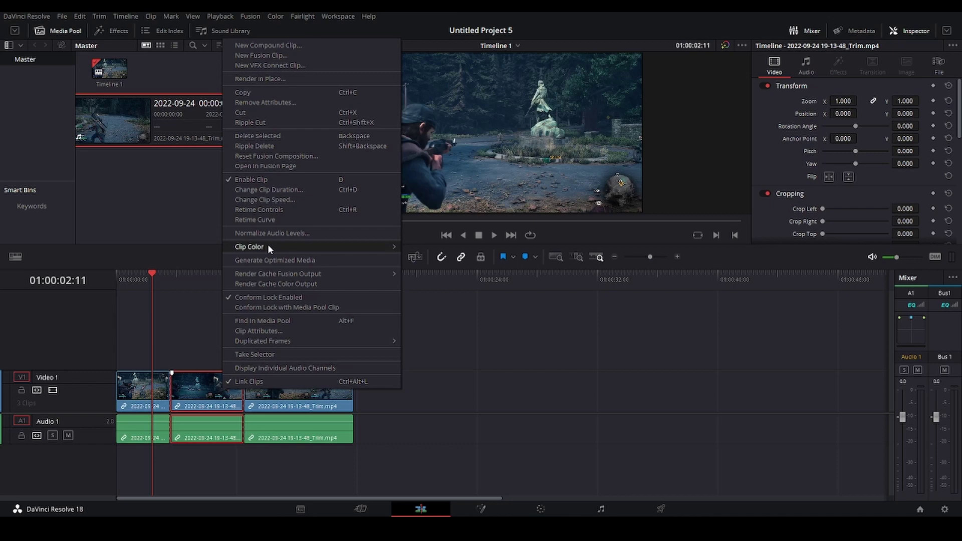
click(271, 210)
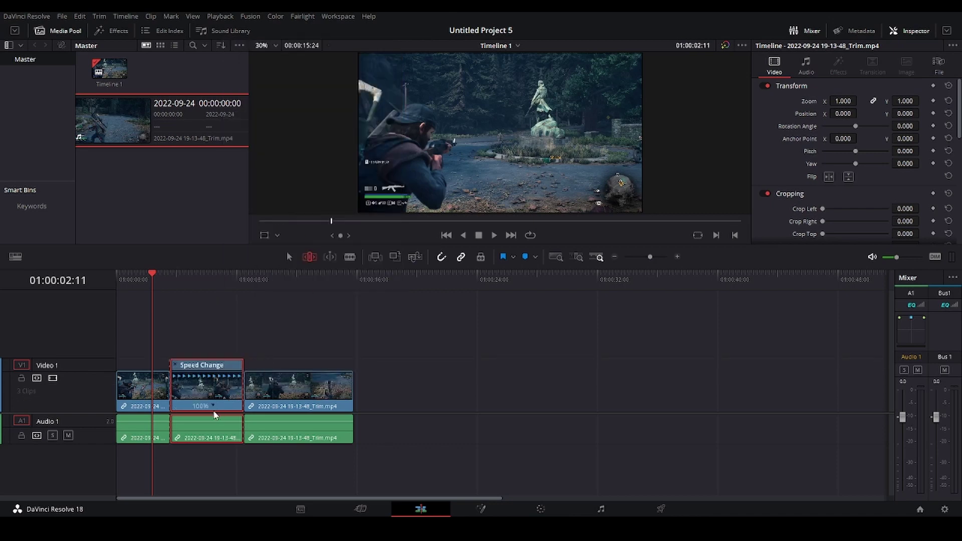
click(212, 406)
mouse_move(245, 444)
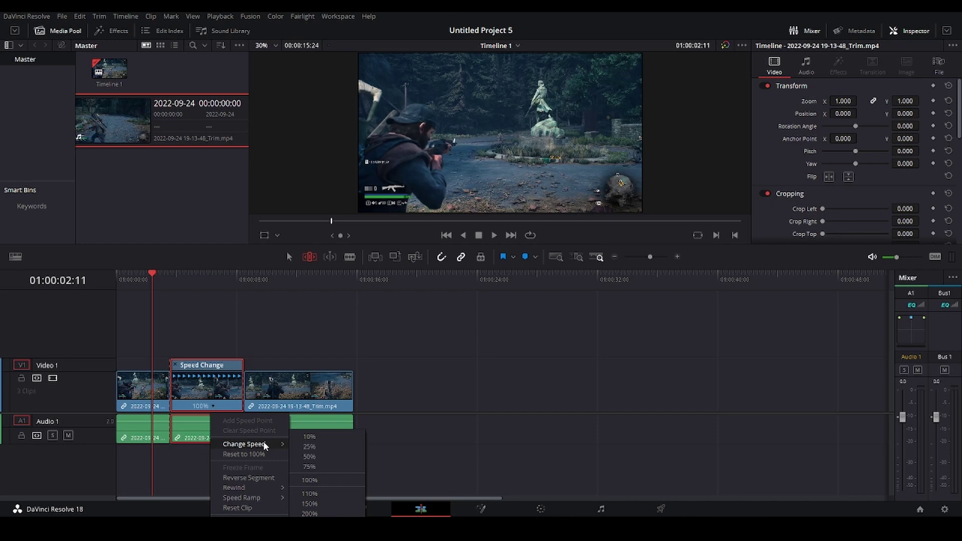
Set the middle piece to 50% speed and play it back.
click(326, 457)
mouse_move(153, 279)
mouse_down()
mouse_move(134, 280)
mouse_move(154, 279)
mouse_up()
key(space)
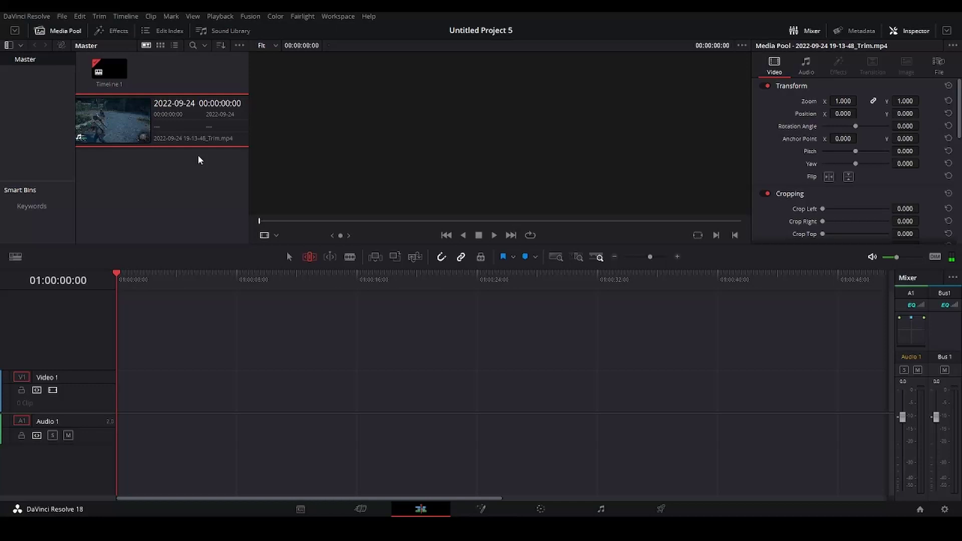
Place the full gameplay clip on the timeline, select its video and audio, and show Retime Controls.
drag(128, 125, 120, 407)
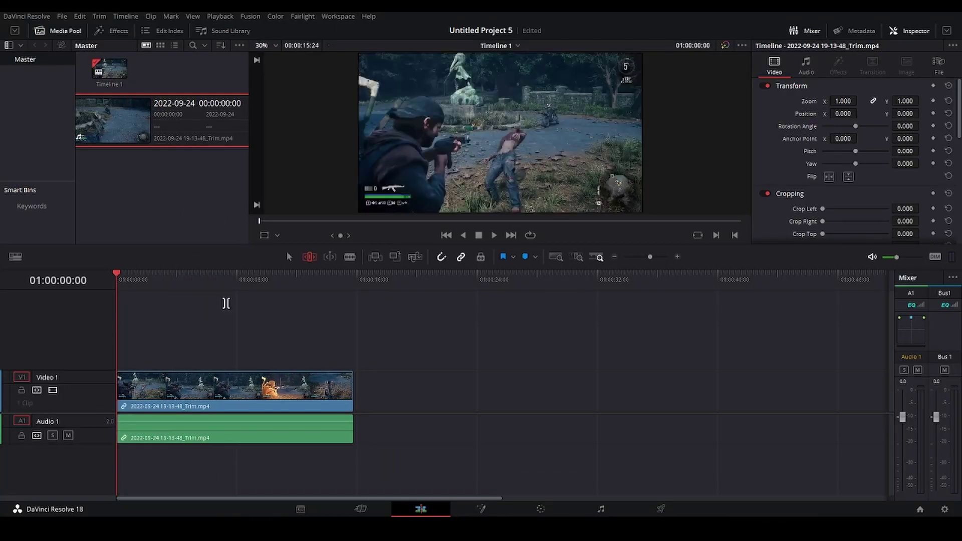
key(ctrl+a)
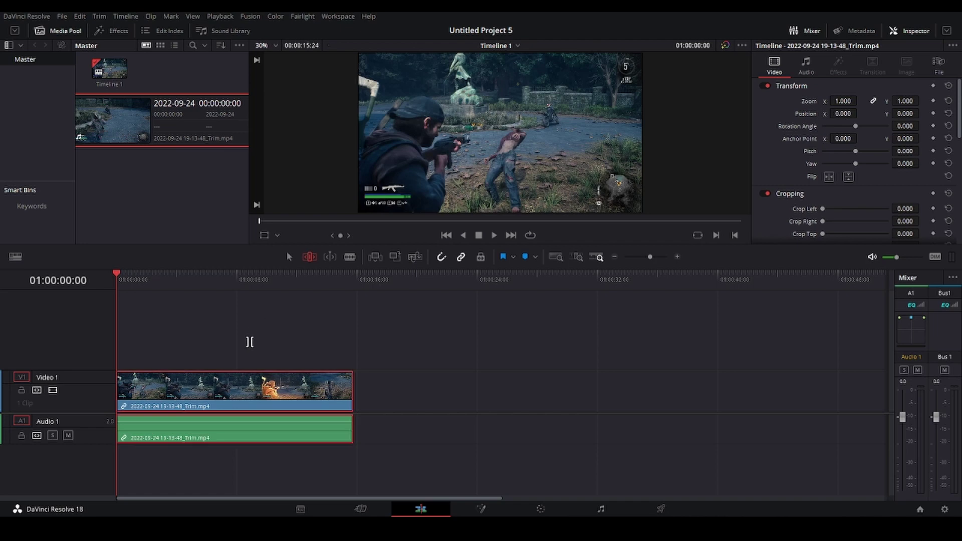
right_click(228, 390)
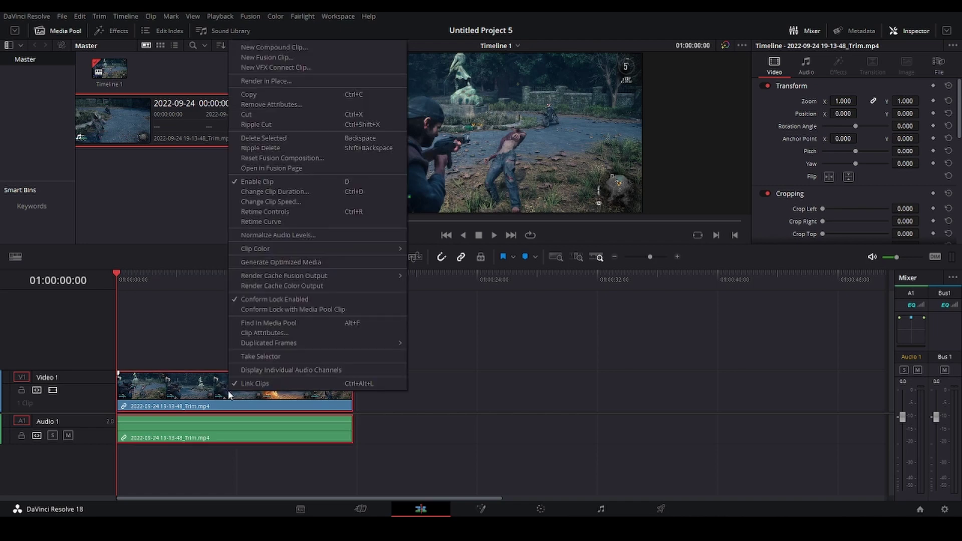
click(287, 213)
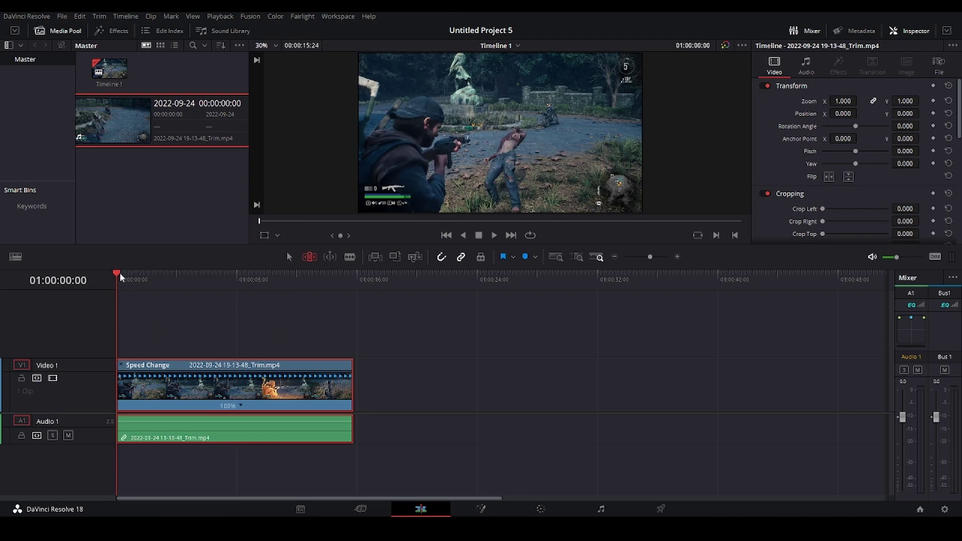
Add a speed point where the slow-motion section should start.
drag(118, 272, 194, 279)
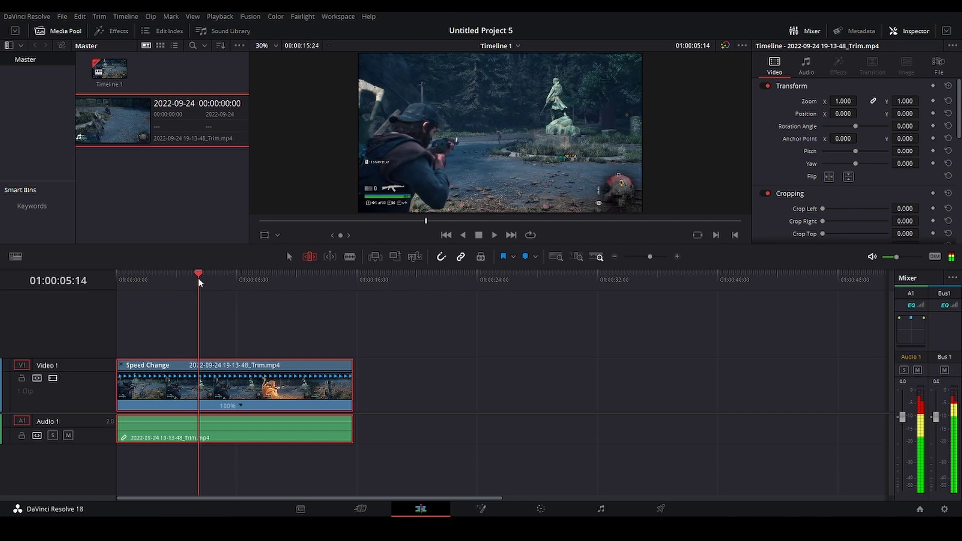
click(241, 405)
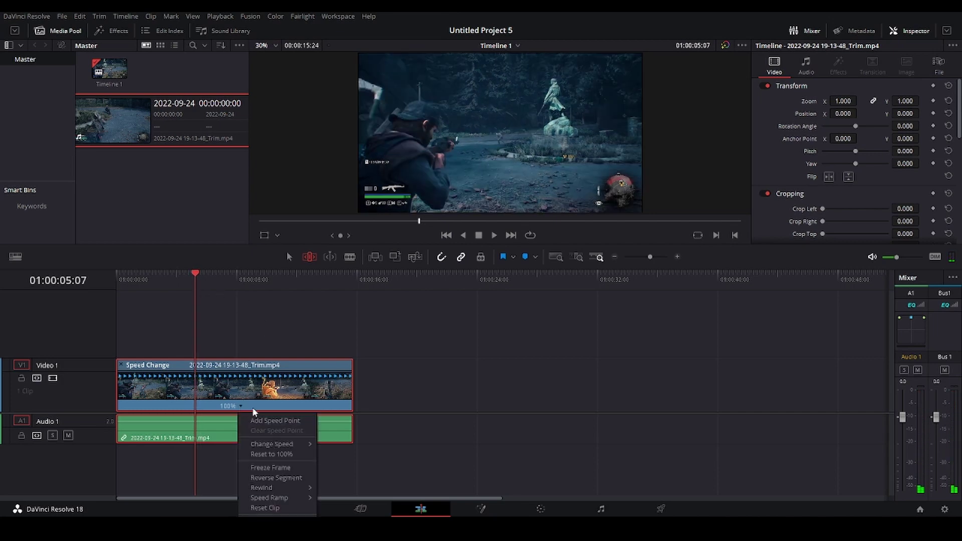
click(264, 422)
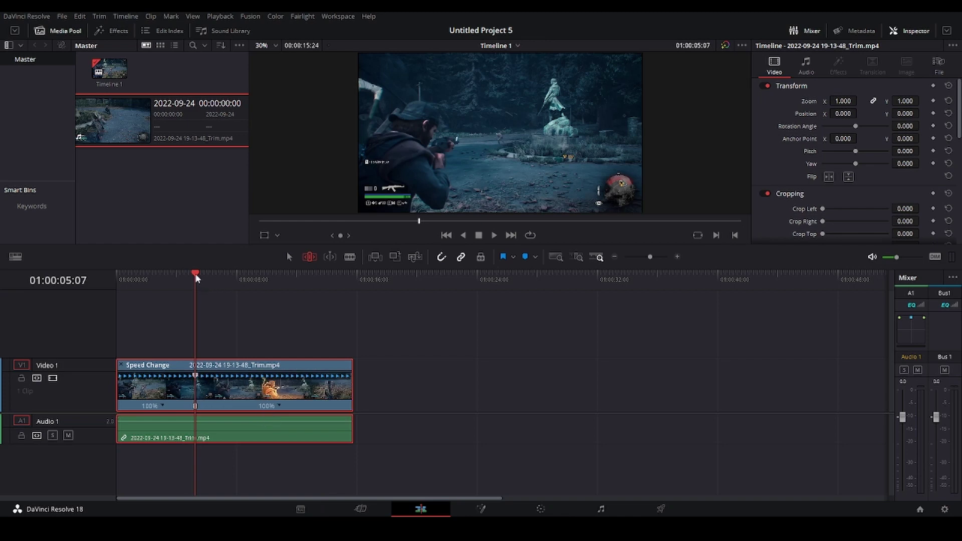
Add a second speed point where slow motion ends, and save the project.
drag(196, 277, 259, 280)
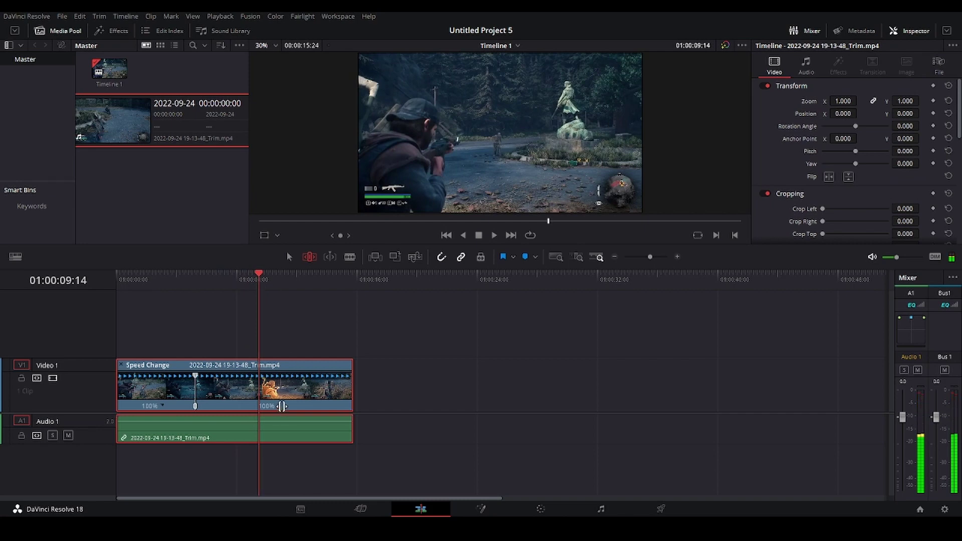
click(279, 407)
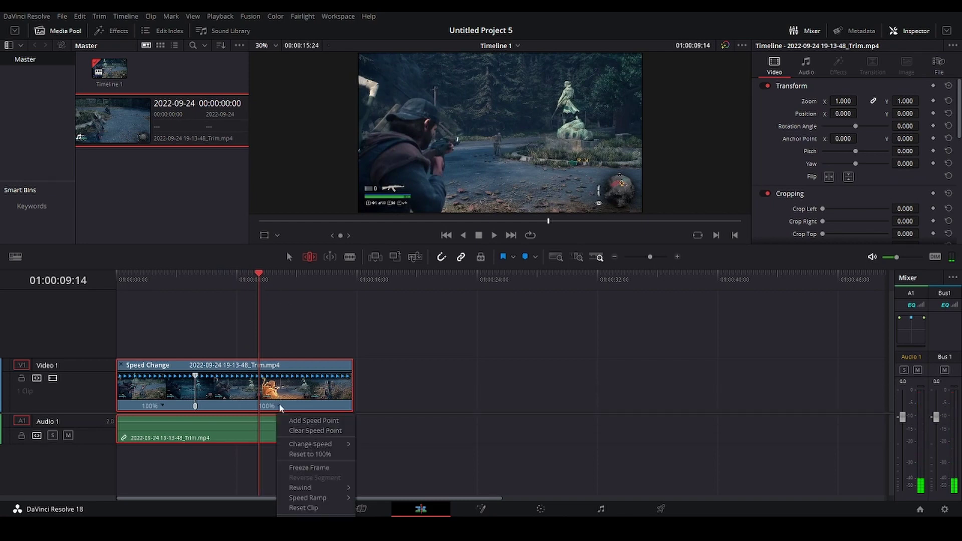
click(313, 420)
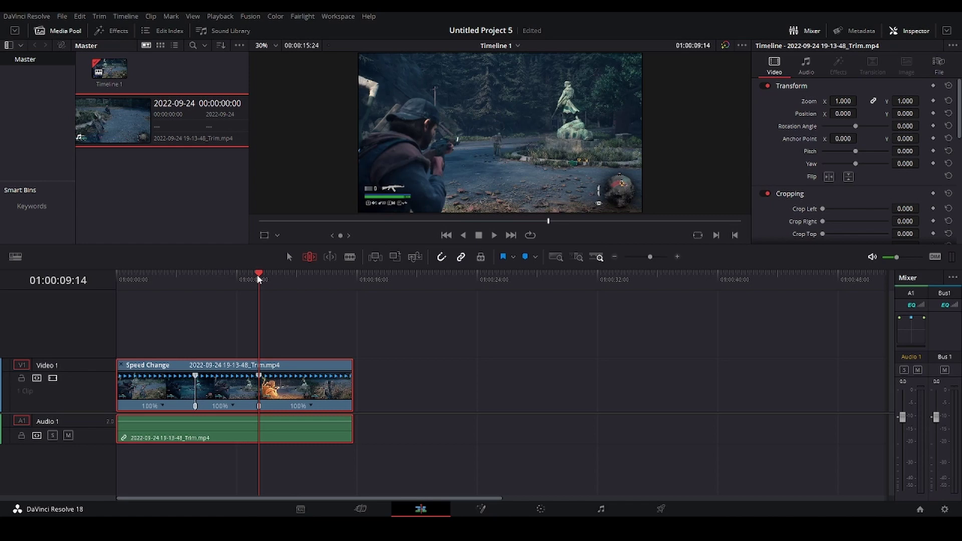
key(ctrl+s)
mouse_move(254, 273)
mouse_down()
mouse_move(201, 273)
mouse_move(193, 287)
mouse_move(258, 292)
mouse_move(175, 286)
mouse_up()
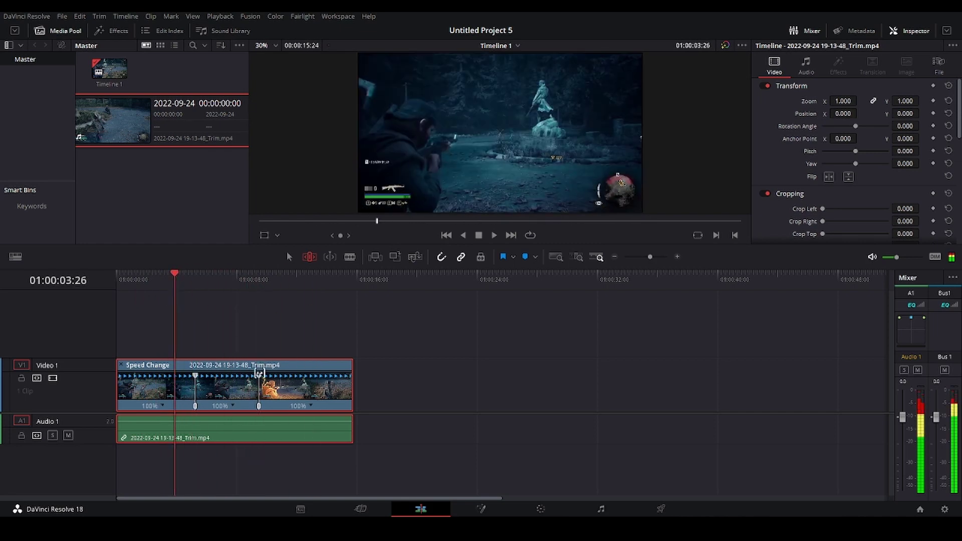
Set the middle speed section to 50% and play the timeline back.
right_click(234, 407)
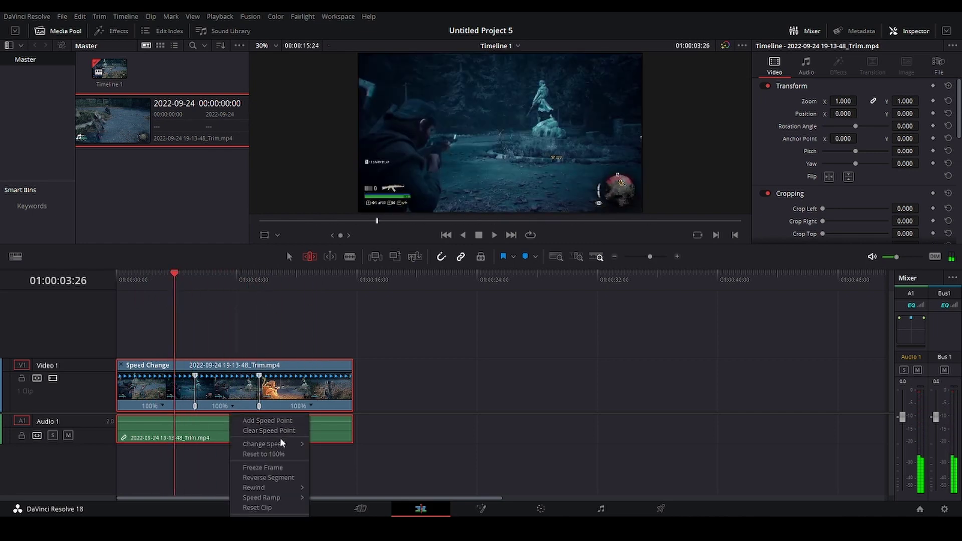
mouse_move(263, 444)
click(330, 454)
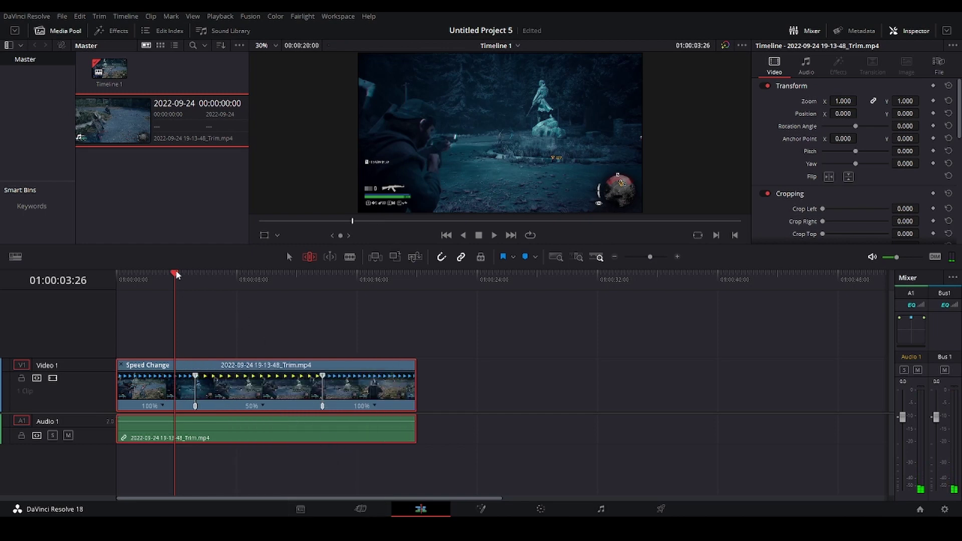
mouse_move(177, 275)
mouse_down()
mouse_move(199, 277)
mouse_move(177, 276)
mouse_up()
key(space)
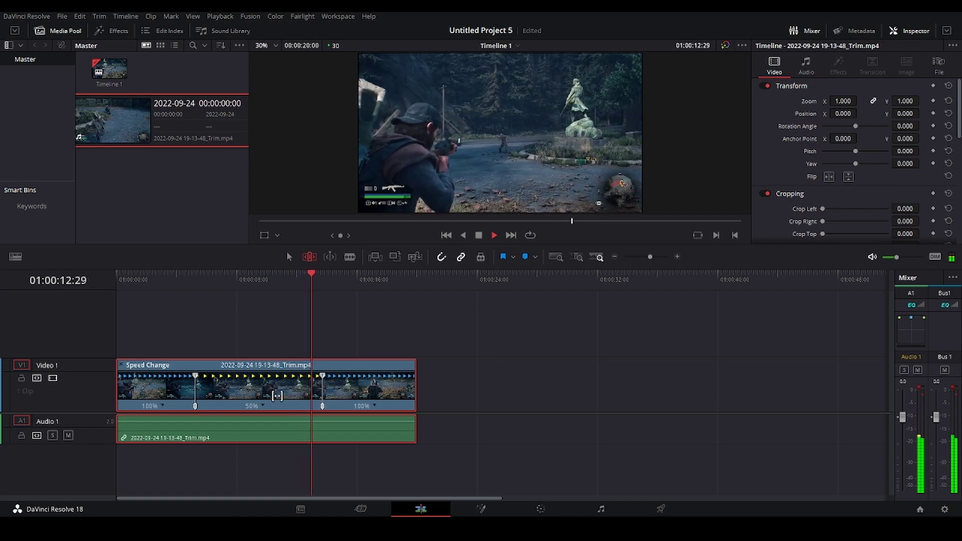
Set the clip's last speed section to 200% and play back the faster ending.
key(space)
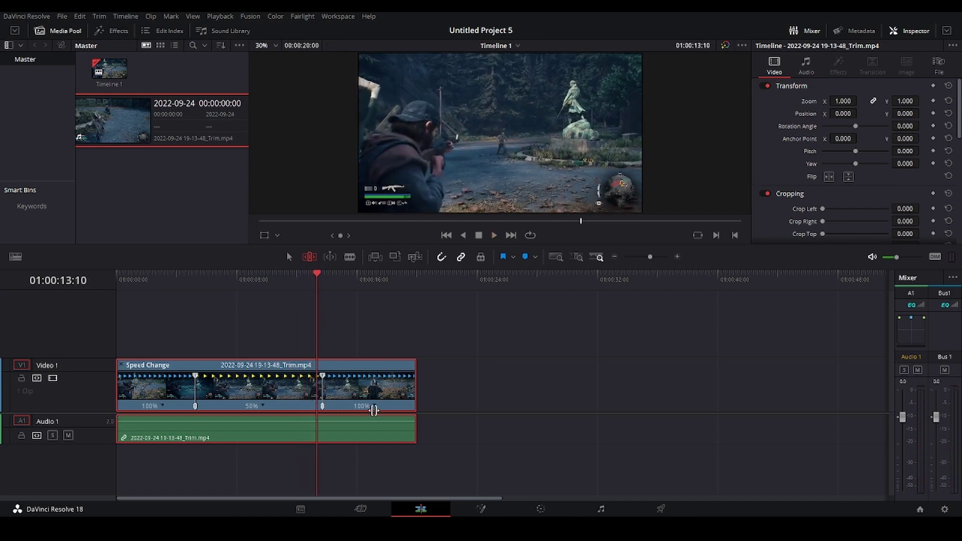
click(373, 408)
mouse_move(407, 444)
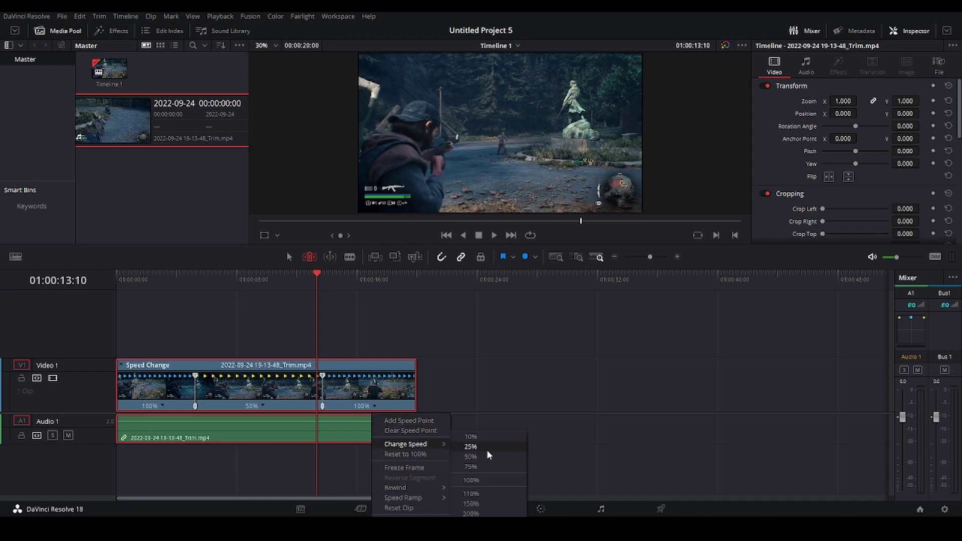
click(474, 514)
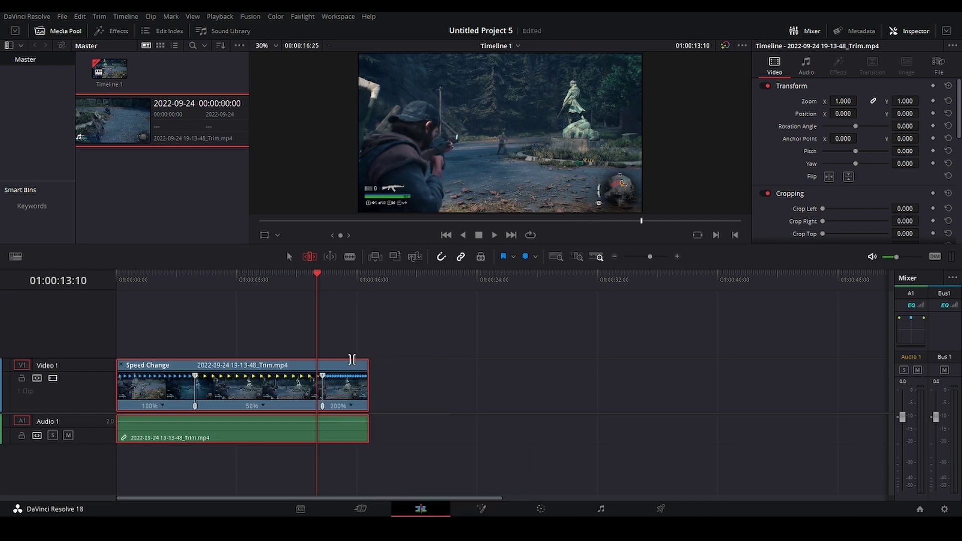
key(space)
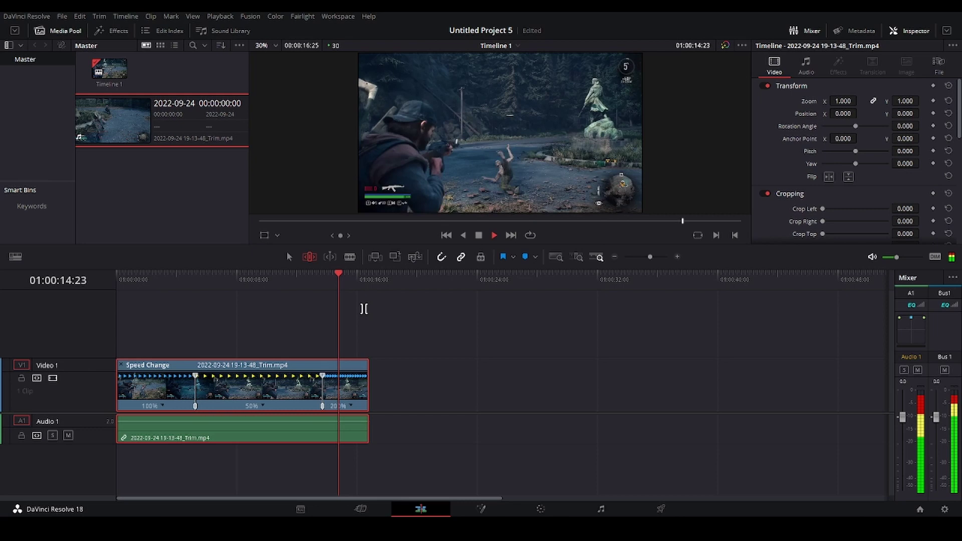